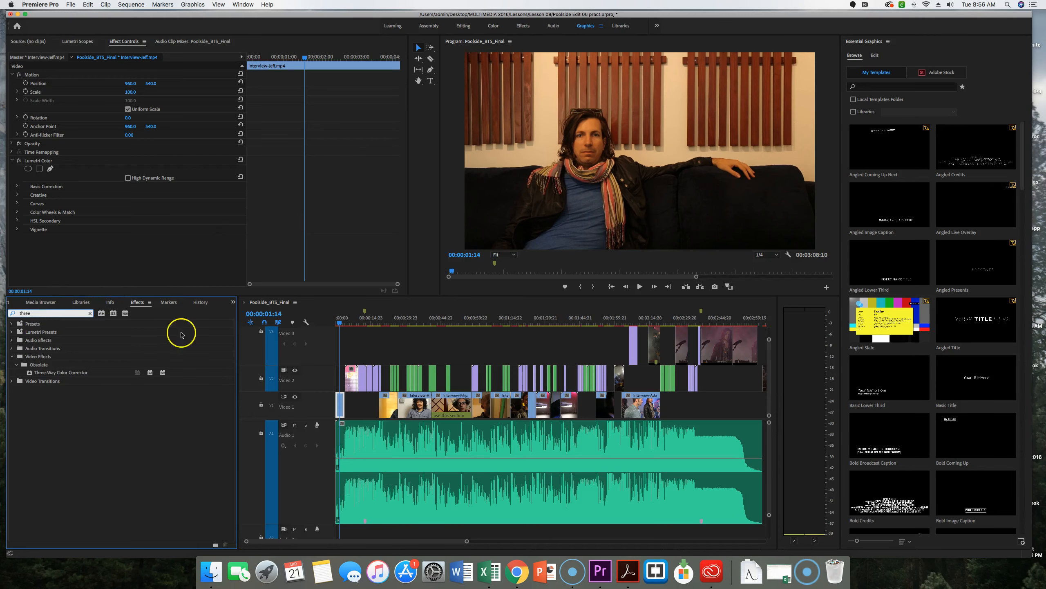
# Switch to the Color workspace and enlarge the timeline around the first interview clip
pyautogui.click(21, 304)
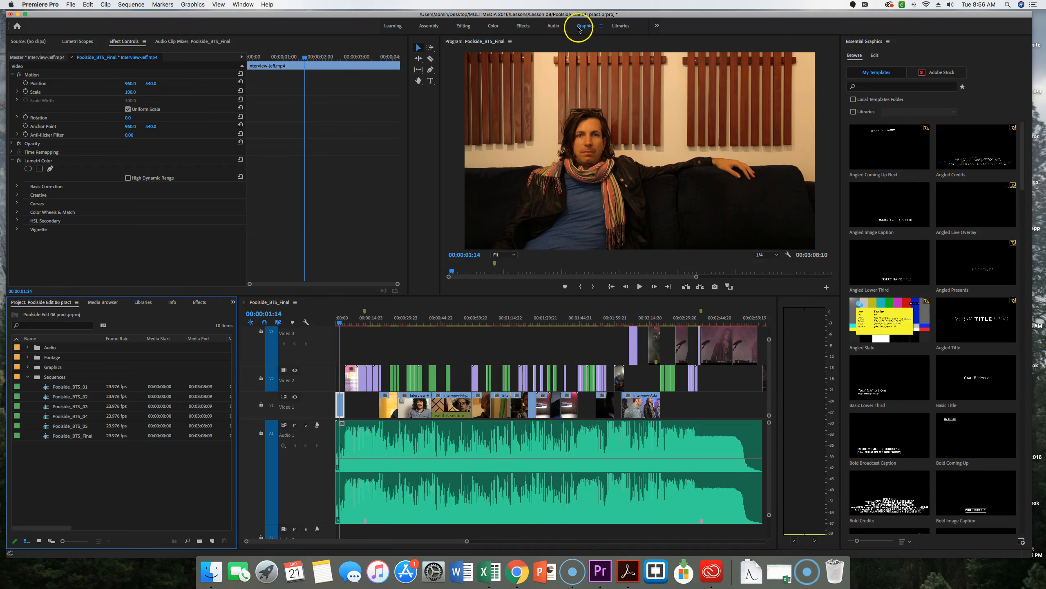
pyautogui.click(494, 27)
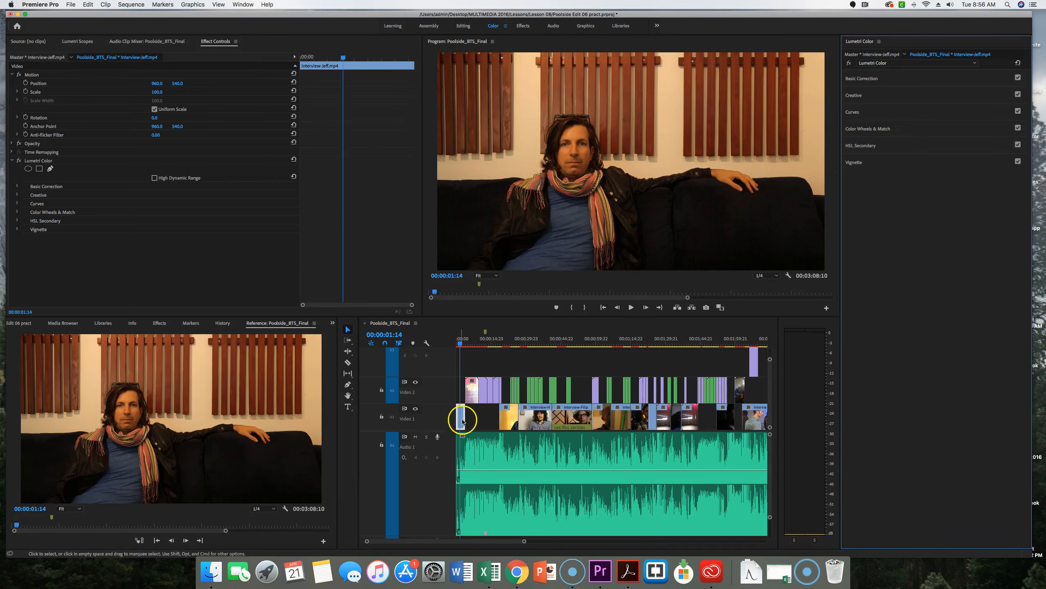
pyautogui.press('=')
pyautogui.press('=')
pyautogui.press('=')
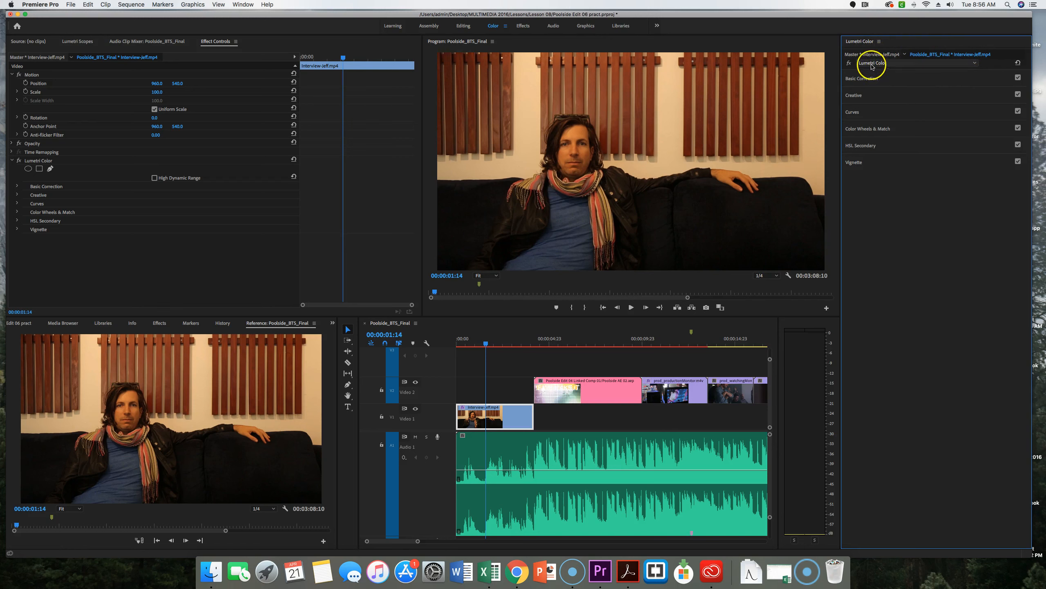
# Examine the Lumetri Color sections one by one, from Basic Correction through Creative, Curves, Color Wheels & Match and HSL Secondary to Vignette
pyautogui.click(858, 81)
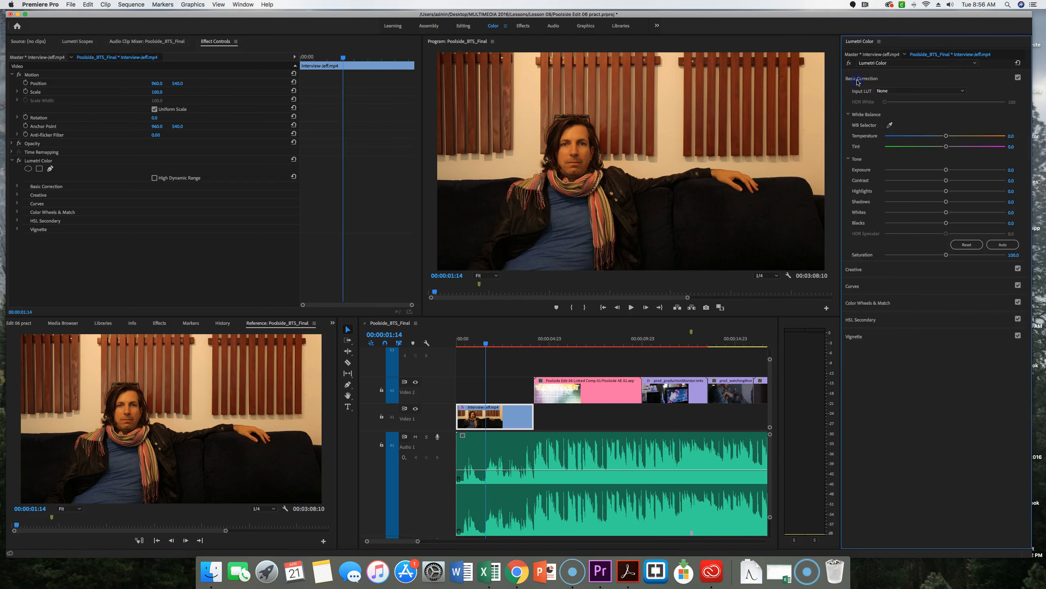
pyautogui.click(857, 81)
pyautogui.click(854, 96)
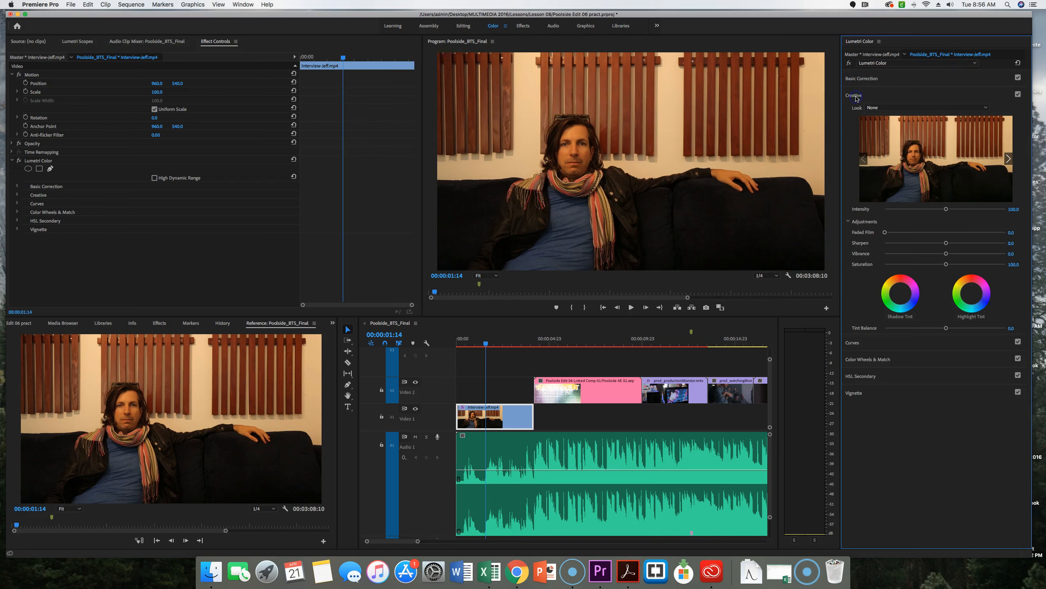
pyautogui.click(855, 95)
pyautogui.click(852, 113)
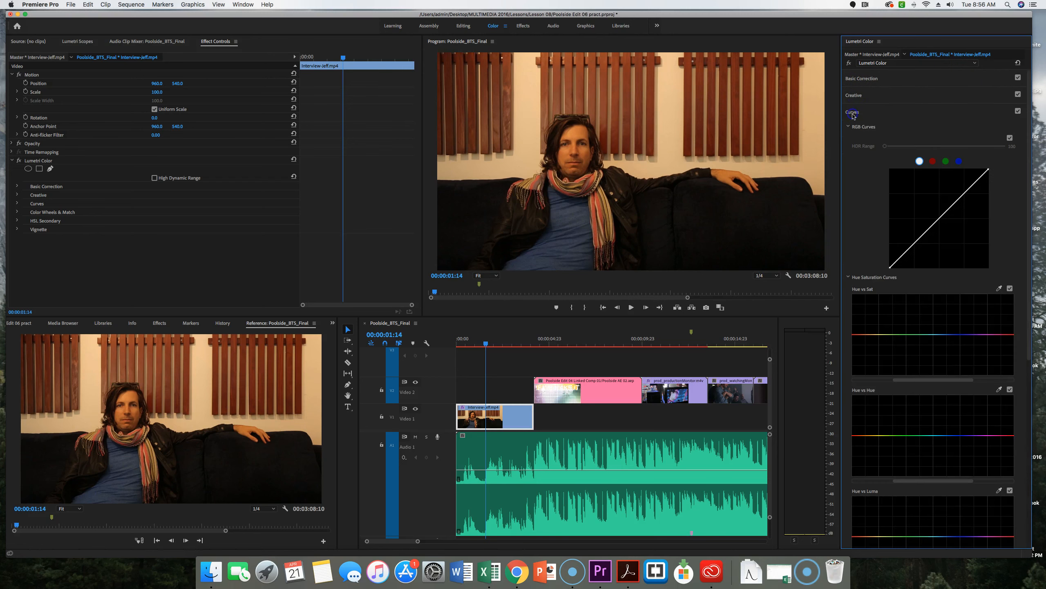
pyautogui.click(852, 112)
pyautogui.click(855, 130)
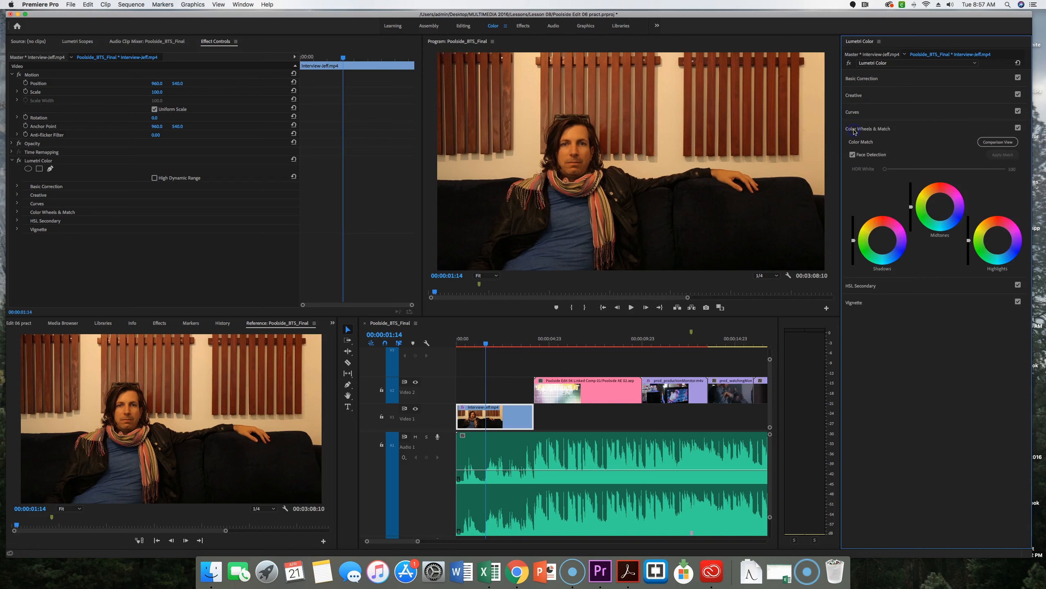
pyautogui.click(855, 130)
pyautogui.click(851, 146)
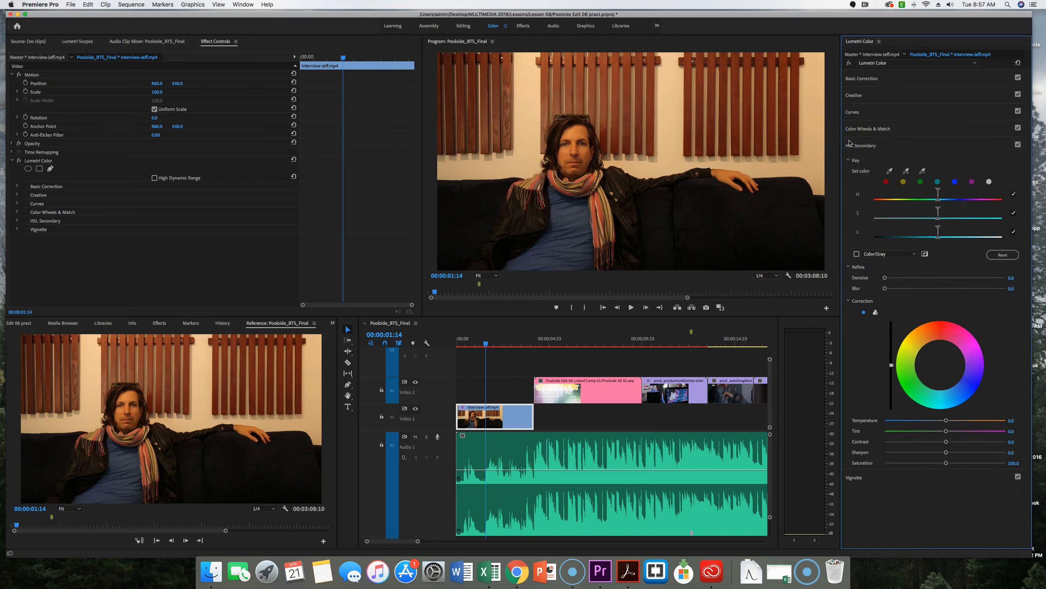
pyautogui.click(850, 145)
pyautogui.click(860, 162)
pyautogui.click(860, 162)
# In Basic Correction, set Temperature to about -31.8, Tint to about 10.8 and Exposure to about 0.7 for the interview clip
pyautogui.click(862, 79)
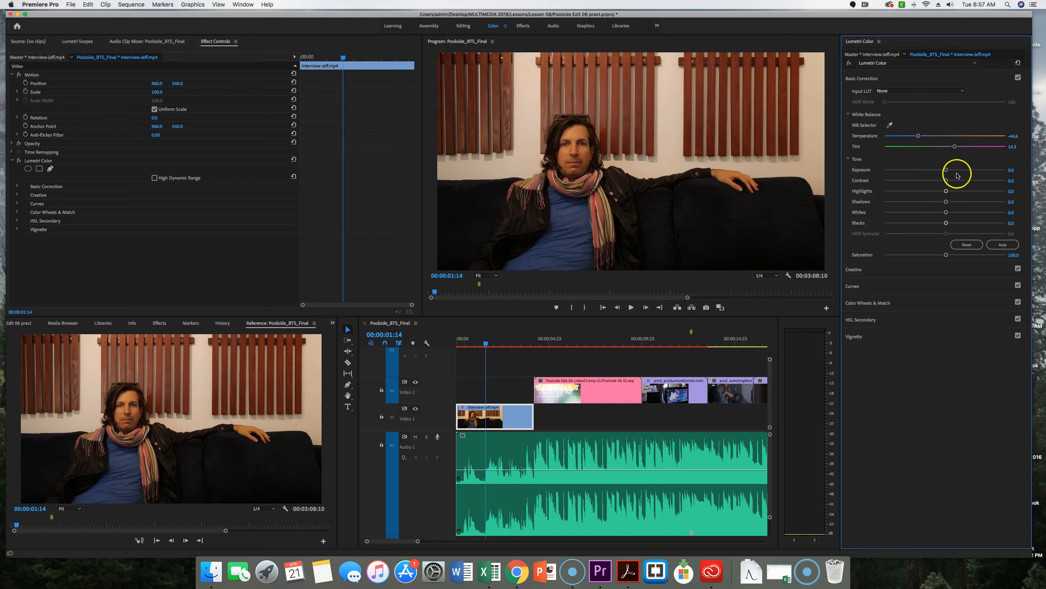
pyautogui.moveTo(954, 147)
pyautogui.mouseDown()
pyautogui.moveTo(930, 148)
pyautogui.moveTo(969, 149)
pyautogui.mouseUp()
pyautogui.moveTo(921, 135); pyautogui.dragTo(927, 136)
pyautogui.moveTo(945, 169); pyautogui.dragTo(954, 170)
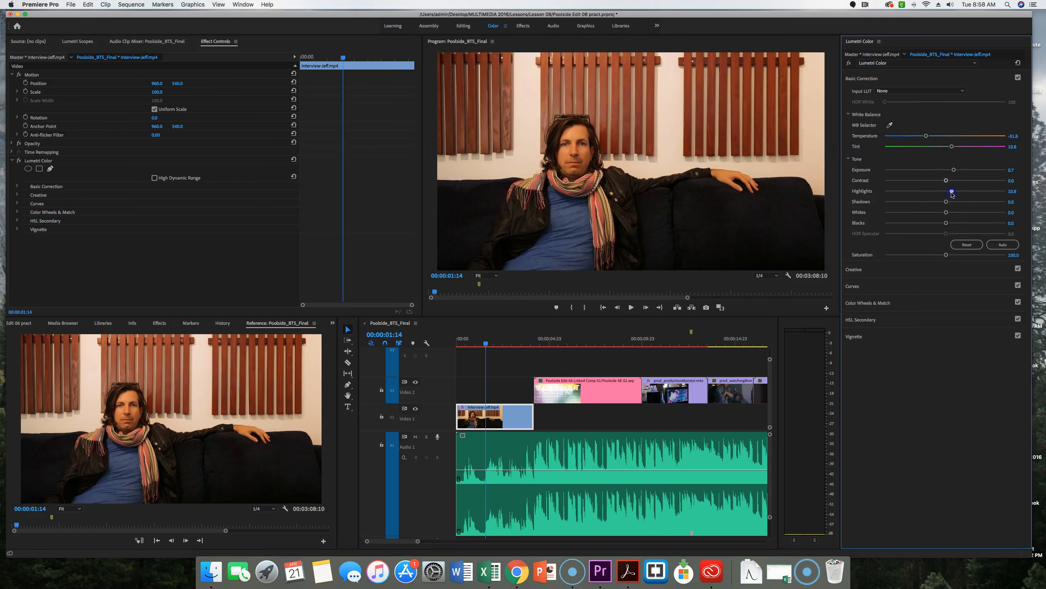
# Set Highlights to about 3 and Shadows to about 6, and apply the automatic tone correction to the clip
pyautogui.click(958, 193)
pyautogui.moveTo(989, 203); pyautogui.dragTo(987, 202)
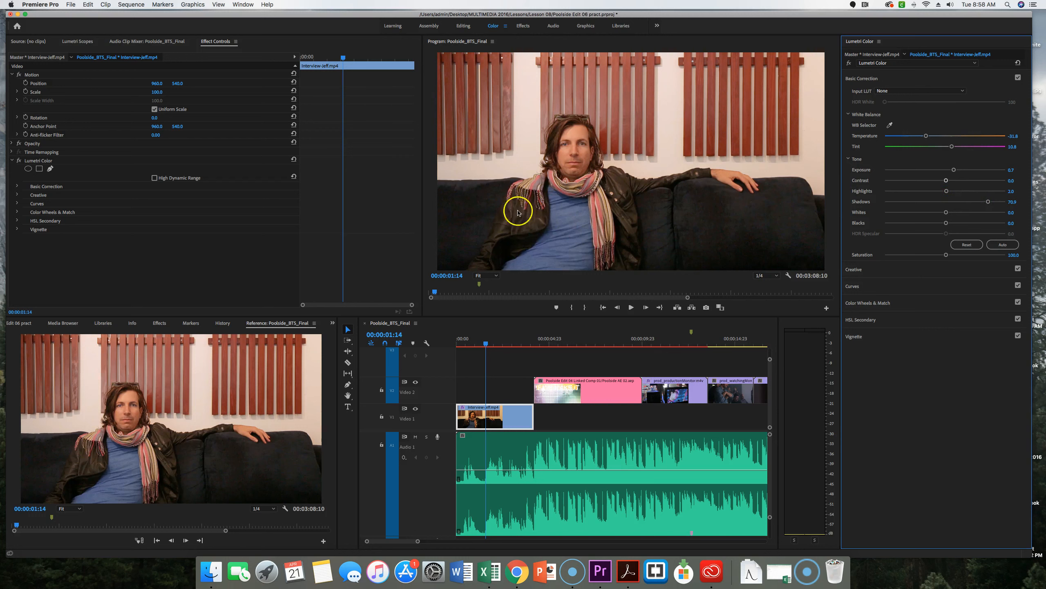
pyautogui.moveTo(989, 202); pyautogui.dragTo(949, 204)
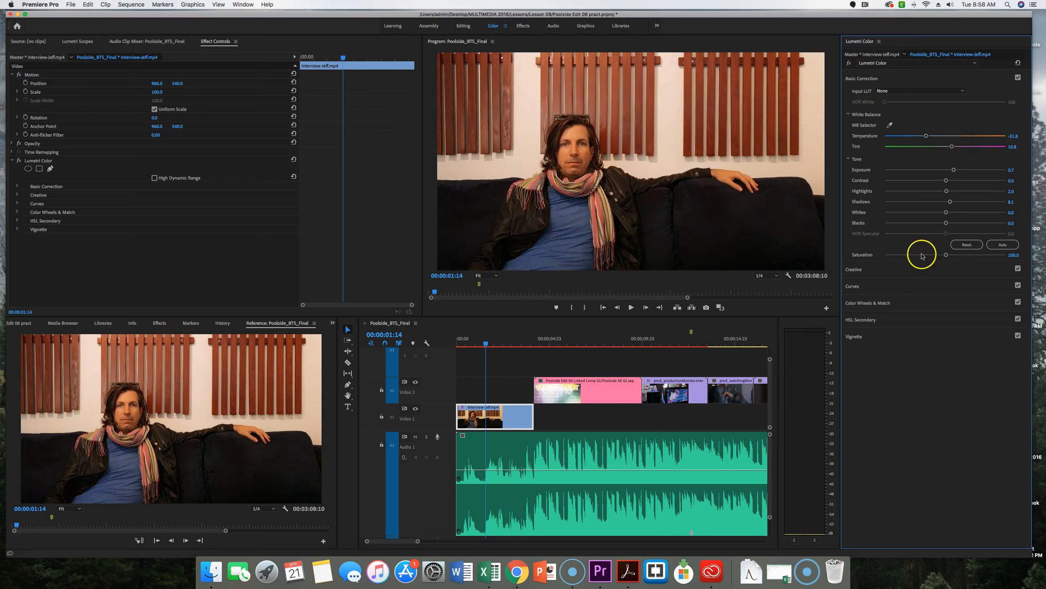
pyautogui.click(1008, 245)
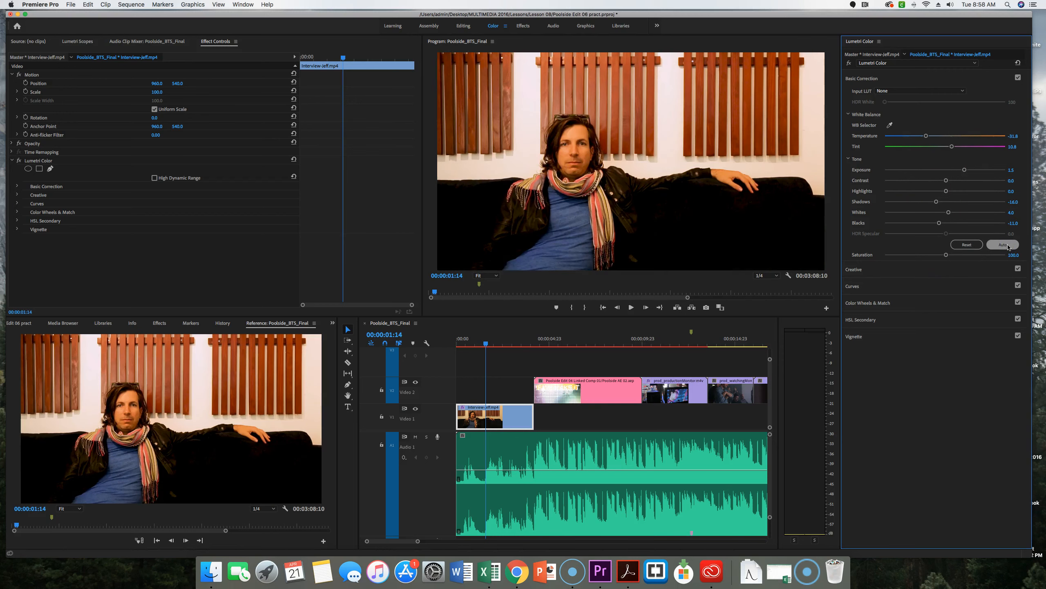
# Try a stronger Faded Film amount in the Creative adjustments and reset it to its default
pyautogui.click(863, 80)
pyautogui.click(858, 96)
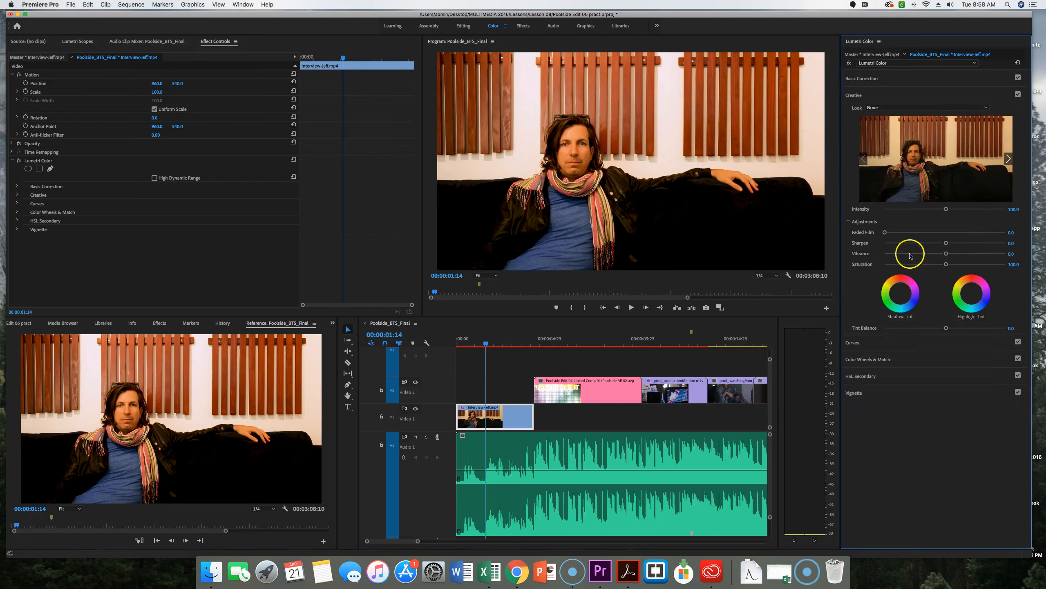
pyautogui.moveTo(884, 232); pyautogui.dragTo(929, 234)
pyautogui.doubleClick(929, 233)
pyautogui.click(878, 95)
# Shape the white RGB curve into a gentle S by raising its upper part and lowering its lower part
pyautogui.click(852, 113)
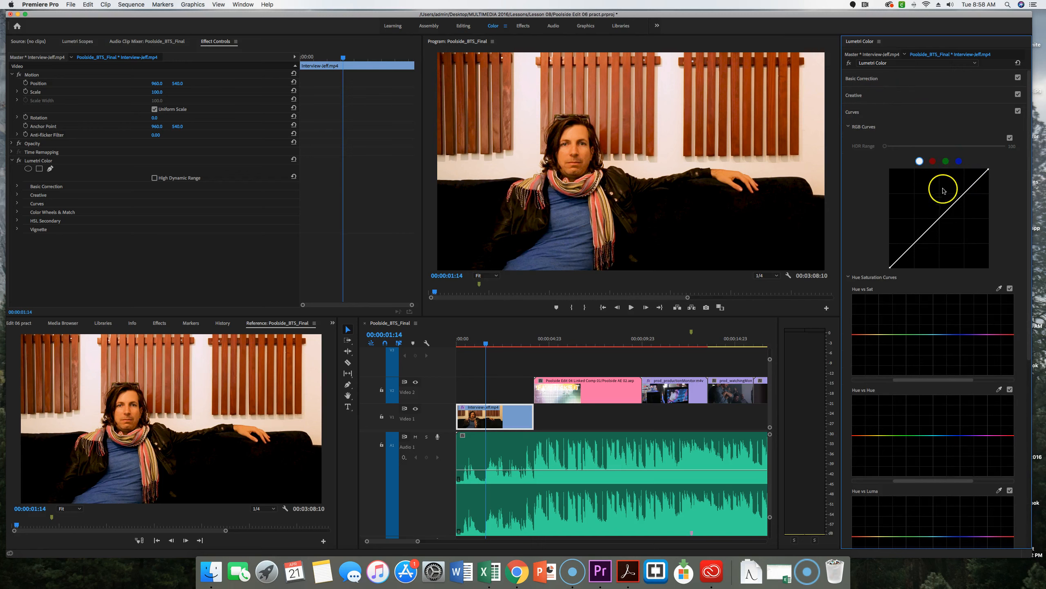
pyautogui.moveTo(974, 185); pyautogui.dragTo(971, 182)
pyautogui.moveTo(922, 233); pyautogui.dragTo(924, 246)
pyautogui.click(926, 242)
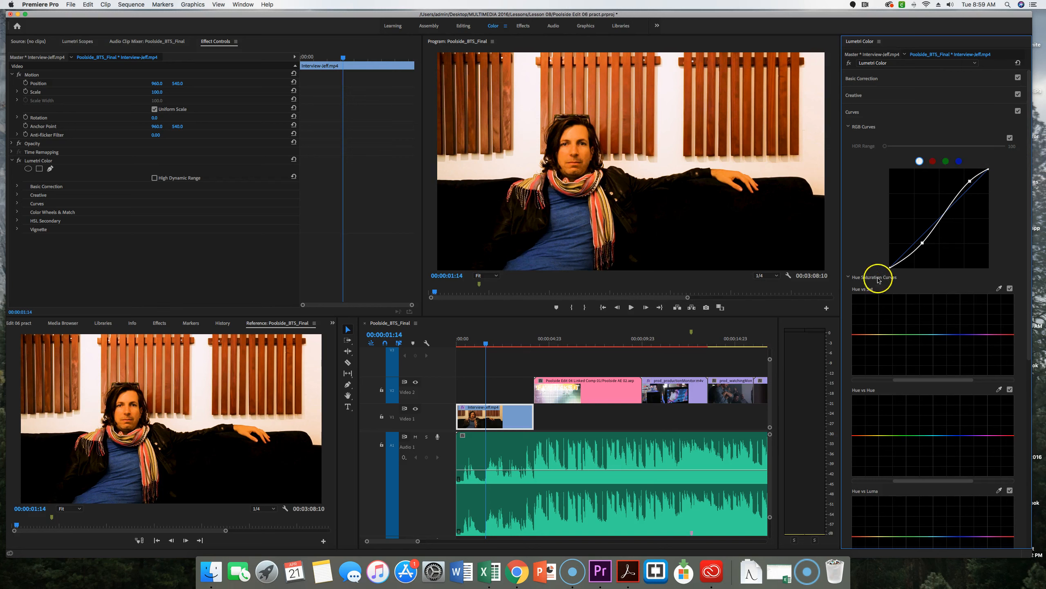
# Try a strong dark vignette on the clip and settle on a Vignette Amount of about -0.1
pyautogui.scroll(-10, 919, 322)
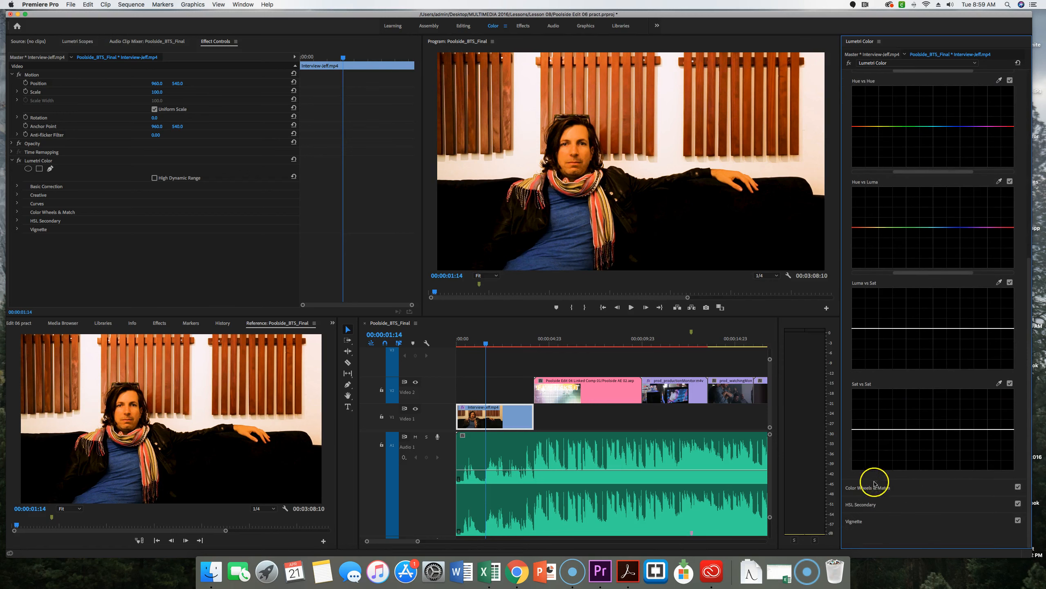
pyautogui.click(864, 491)
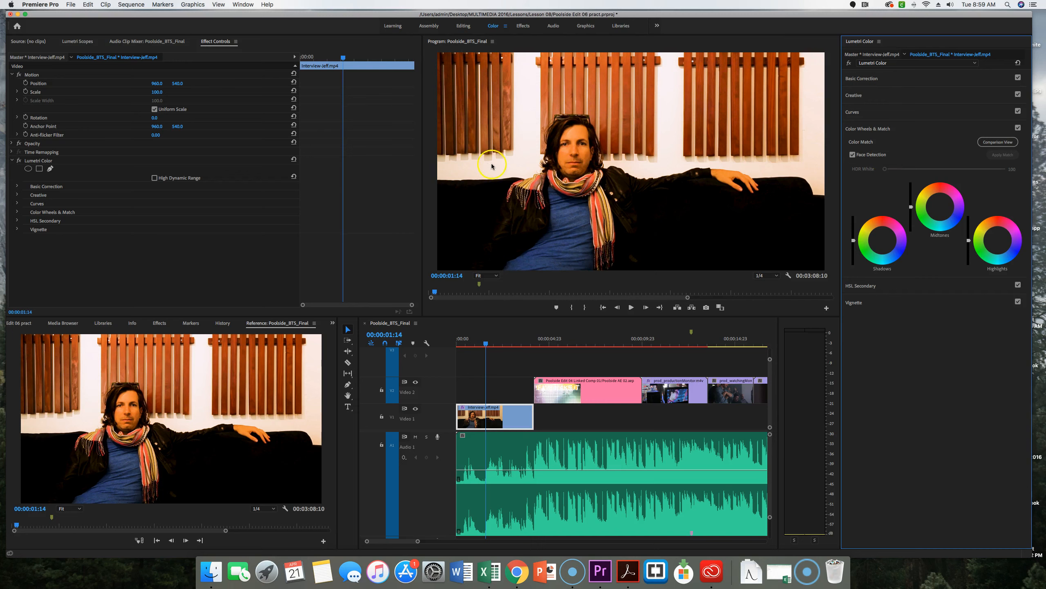
pyautogui.click(869, 304)
pyautogui.moveTo(961, 178); pyautogui.dragTo(886, 182)
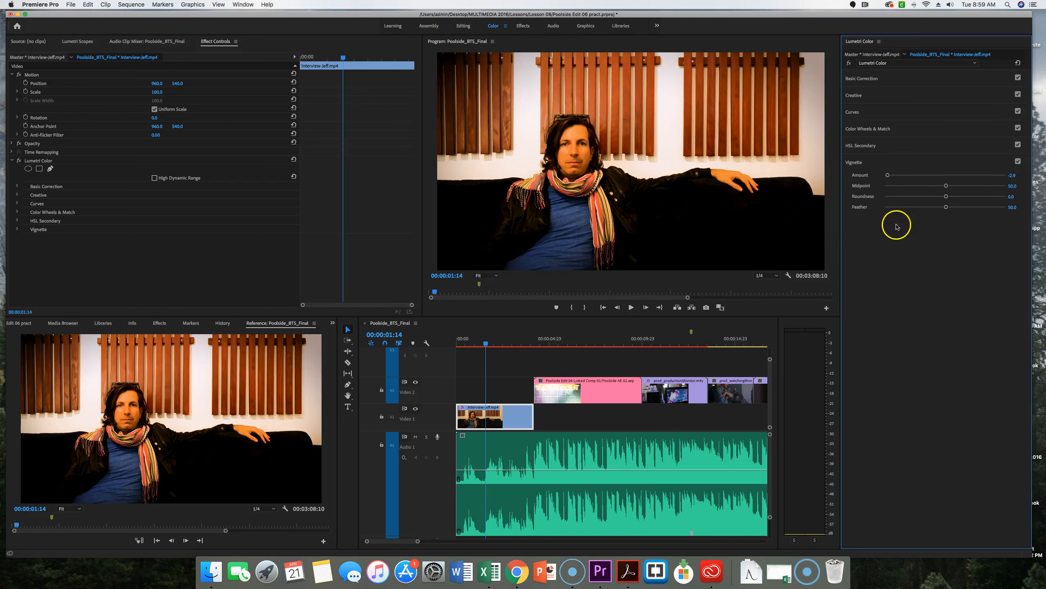
pyautogui.moveTo(894, 179); pyautogui.dragTo(945, 178)
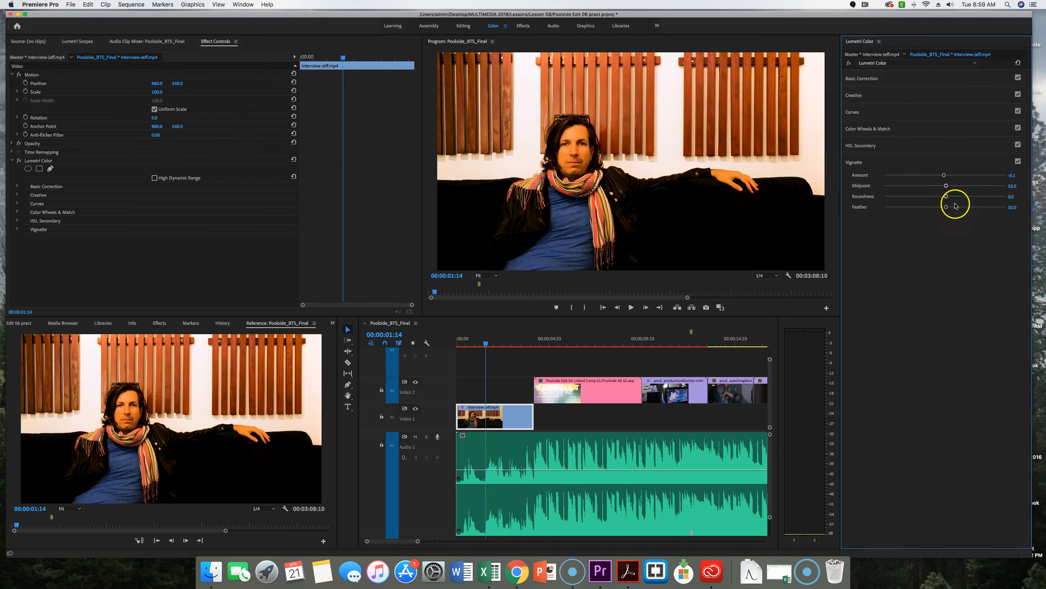
pyautogui.click(903, 55)
pyautogui.click(903, 70)
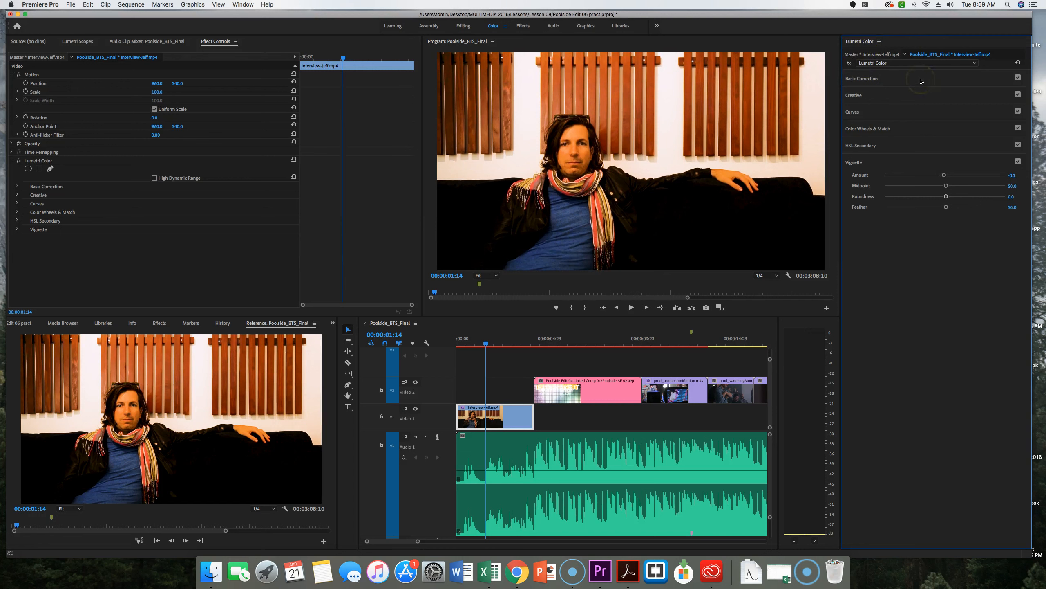
pyautogui.click(904, 72)
pyautogui.click(1023, 96)
# Reopen the Basic Correction settings and select the Lumetri Color effect applied to the interview clip
pyautogui.click(857, 163)
pyautogui.click(875, 79)
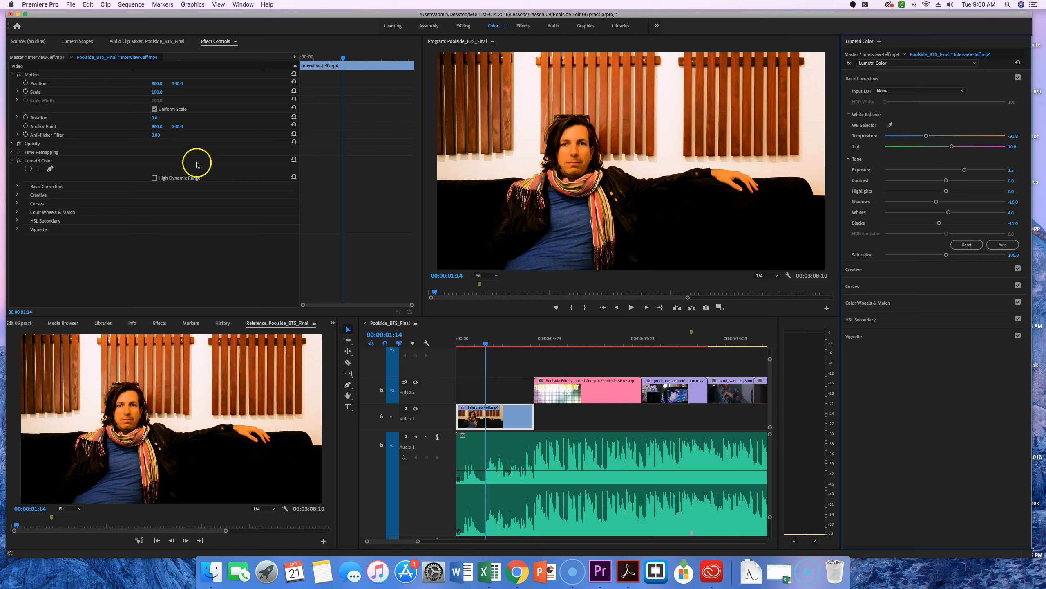
pyautogui.click(27, 162)
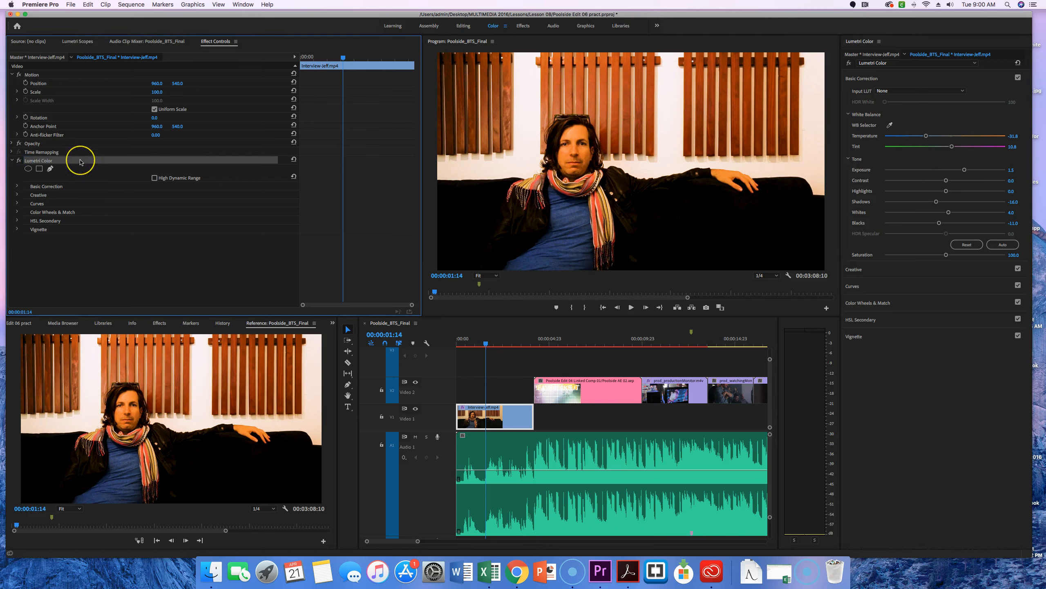